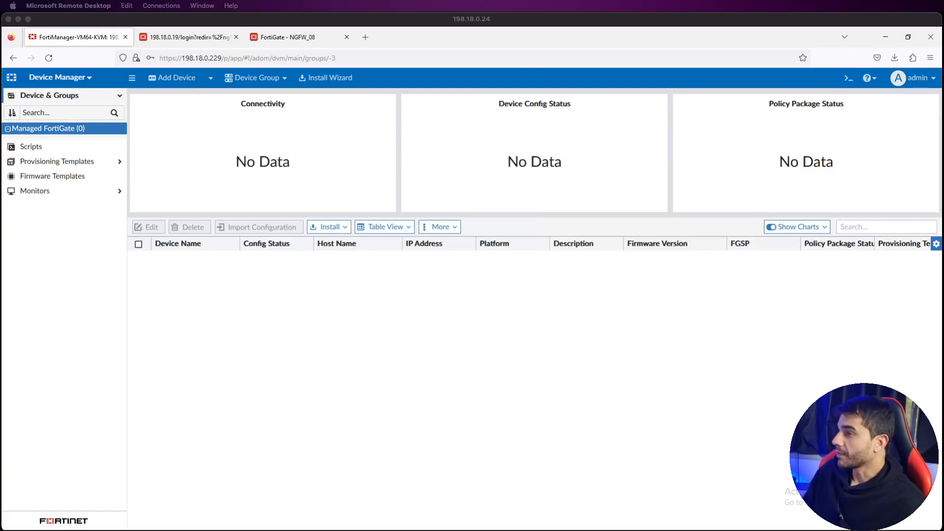
Step: Focus the remote desktop and show the FortiManager module list from the Device Manager menu
click(306, 296)
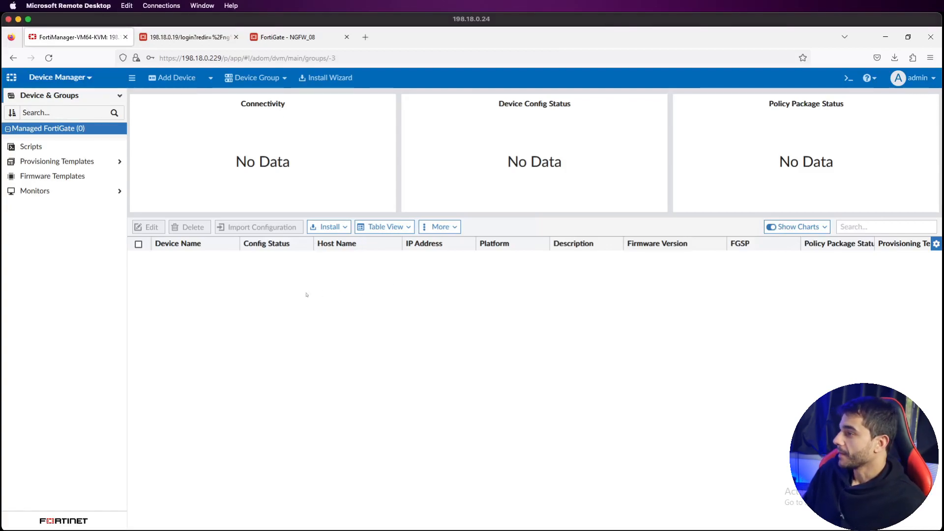
click(86, 77)
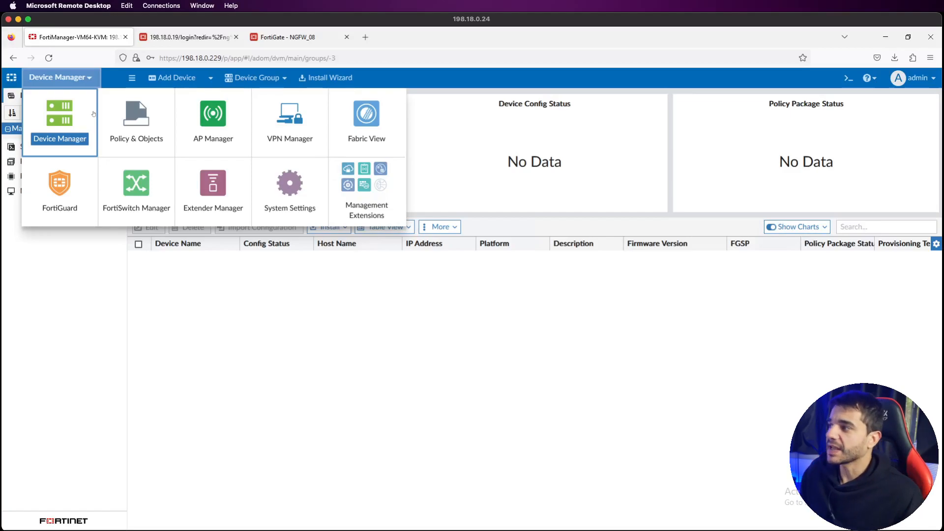
Step: Close the module menu and view the empty Managed FortiGate (0) group
click(111, 269)
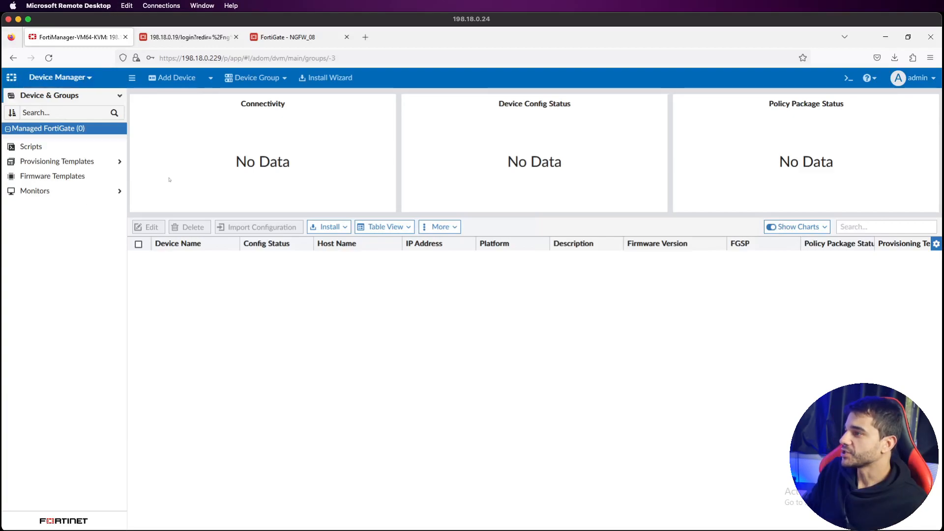
click(77, 129)
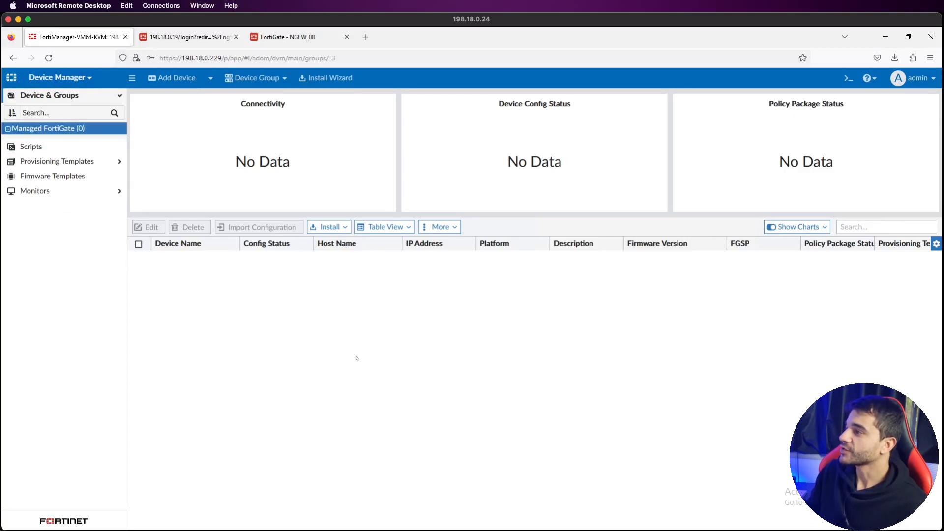
mouse_move(623, 529)
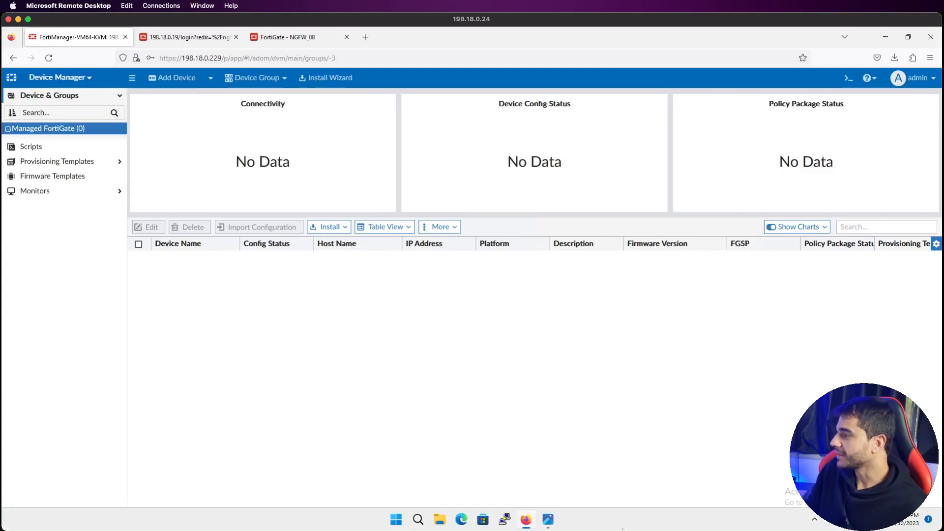
click(547, 520)
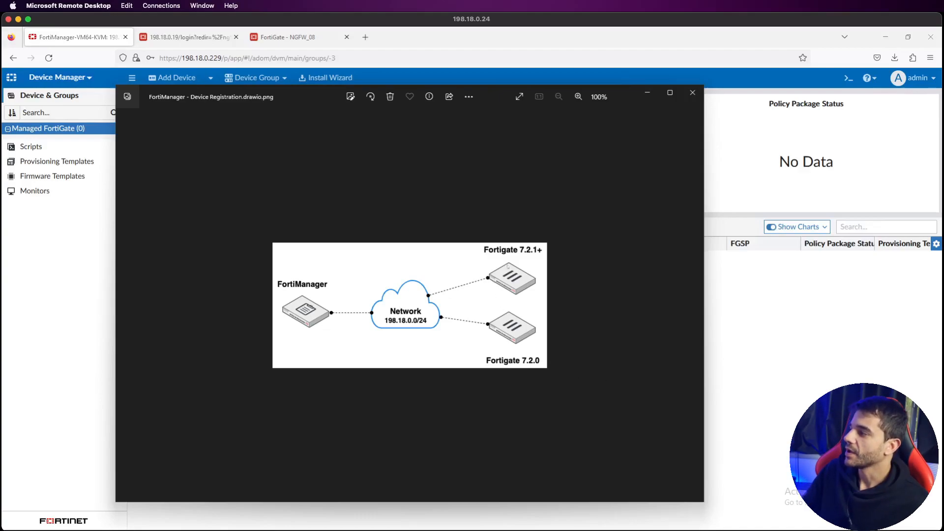
click(885, 319)
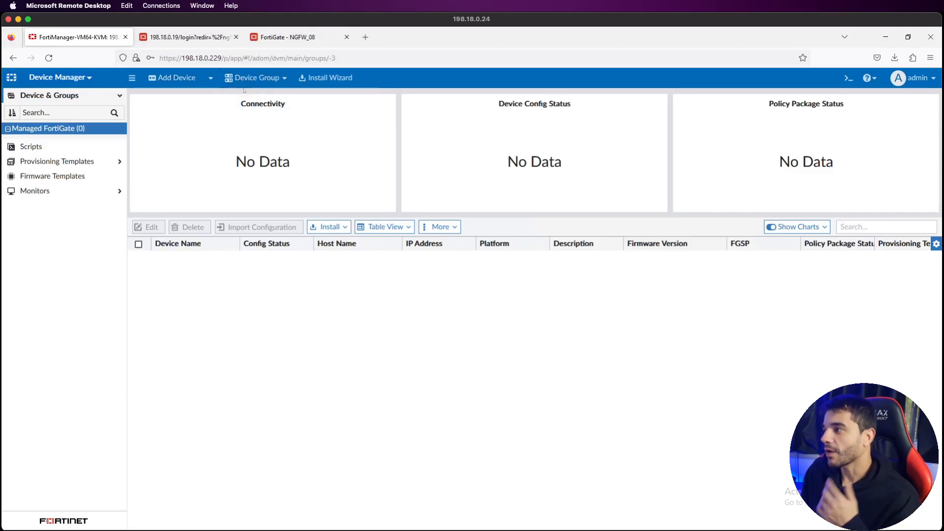
Step: Open Add Device, review its four options, and continue with Discover Device
click(185, 80)
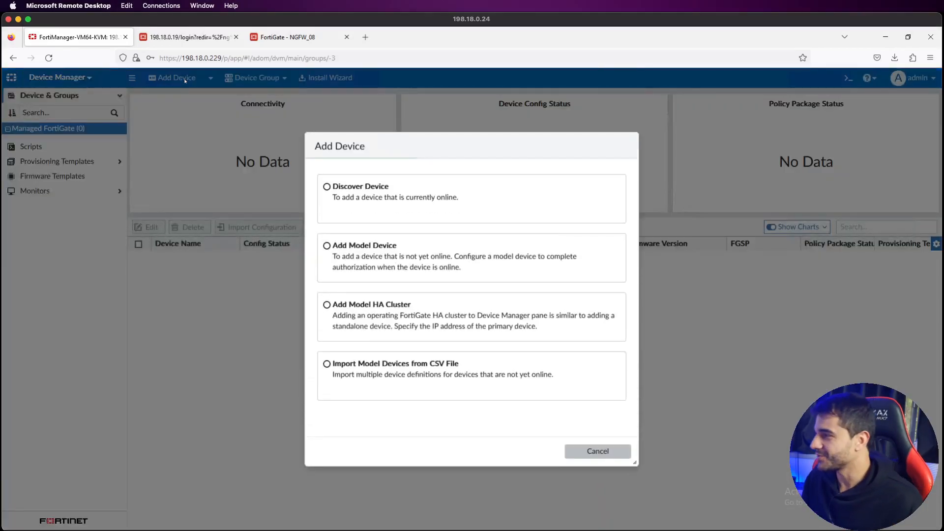
click(410, 191)
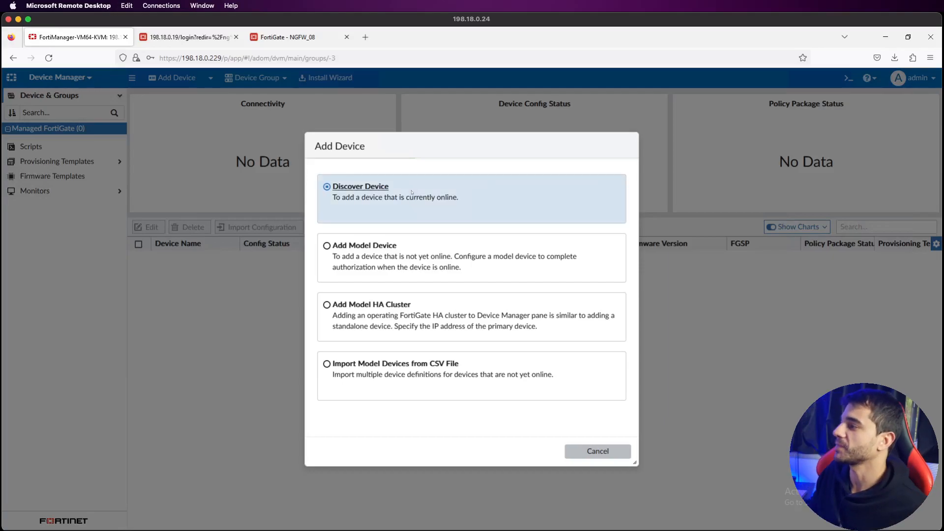
key(Down)
key(Down)
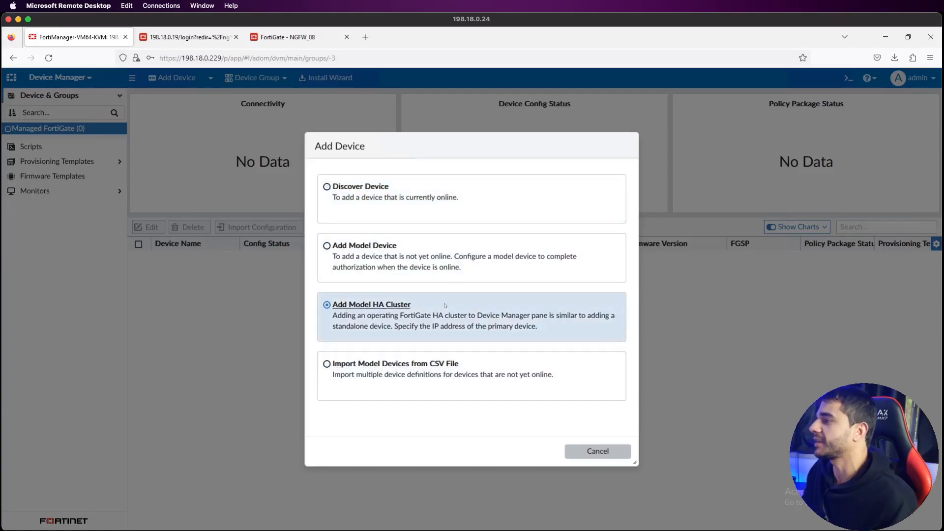
key(Up)
key(Up)
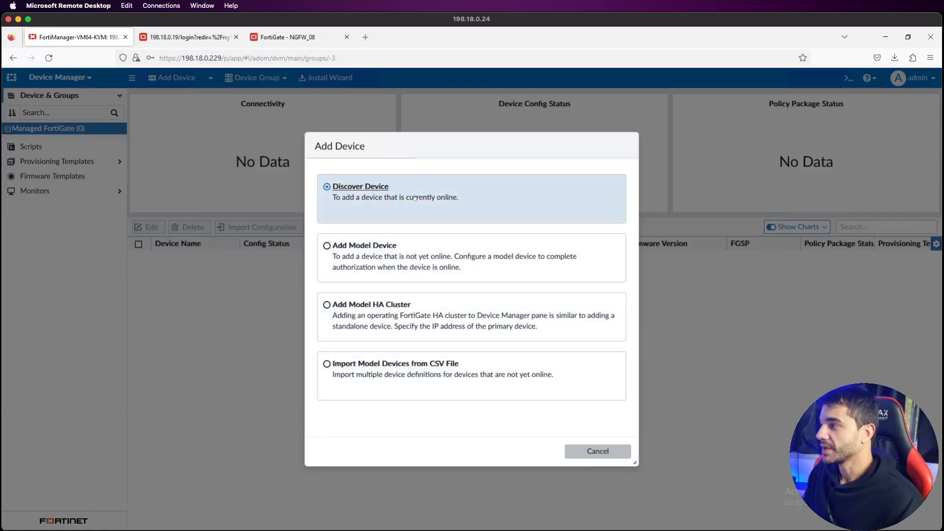
click(410, 252)
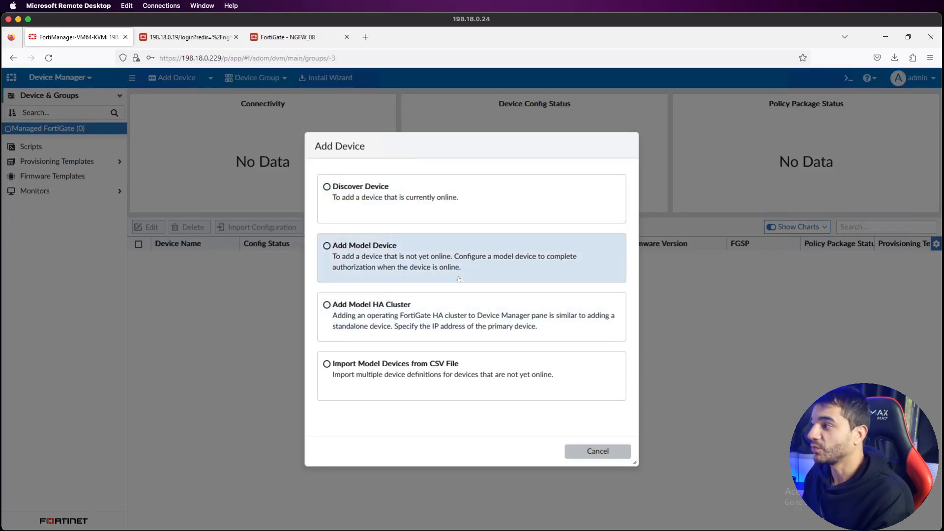
click(469, 322)
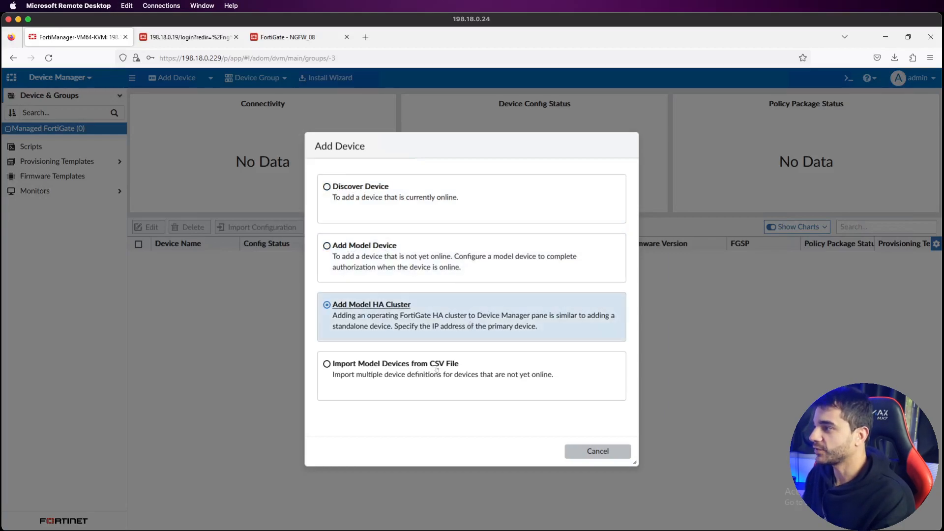
click(462, 376)
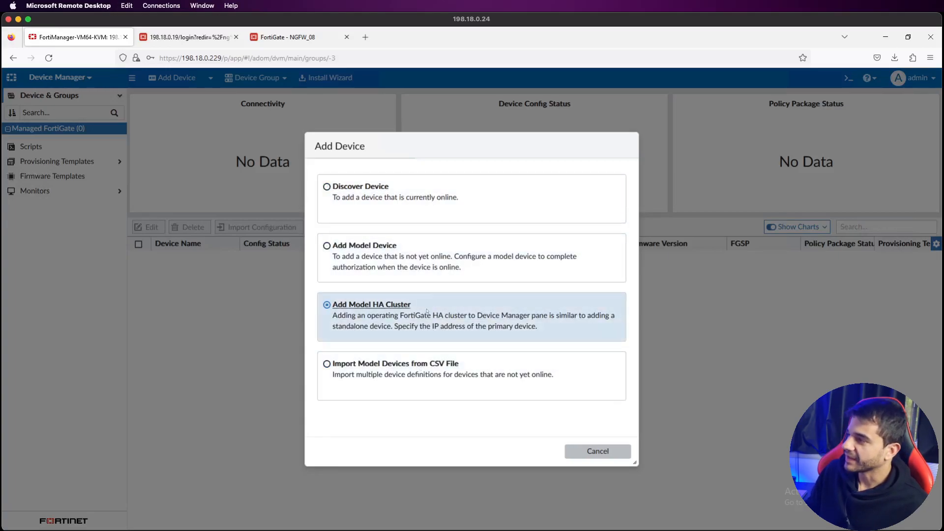
click(416, 193)
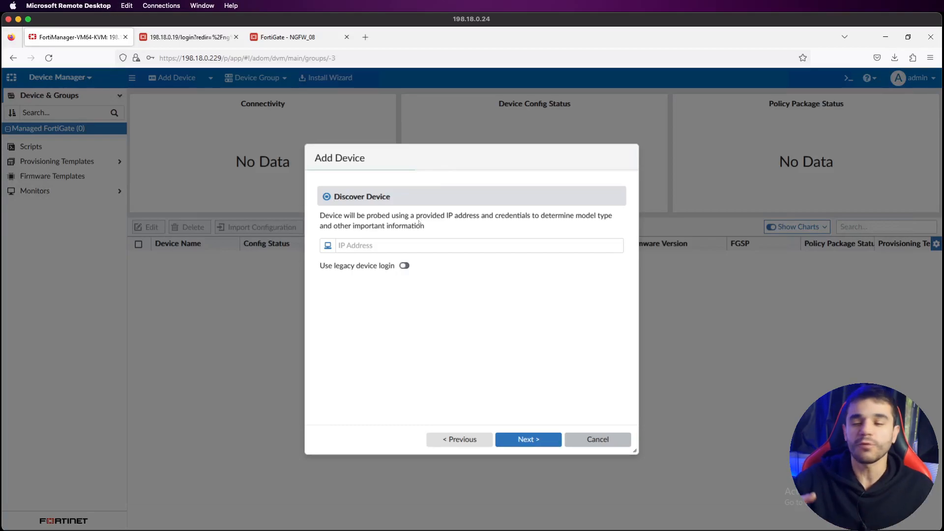
click(435, 249)
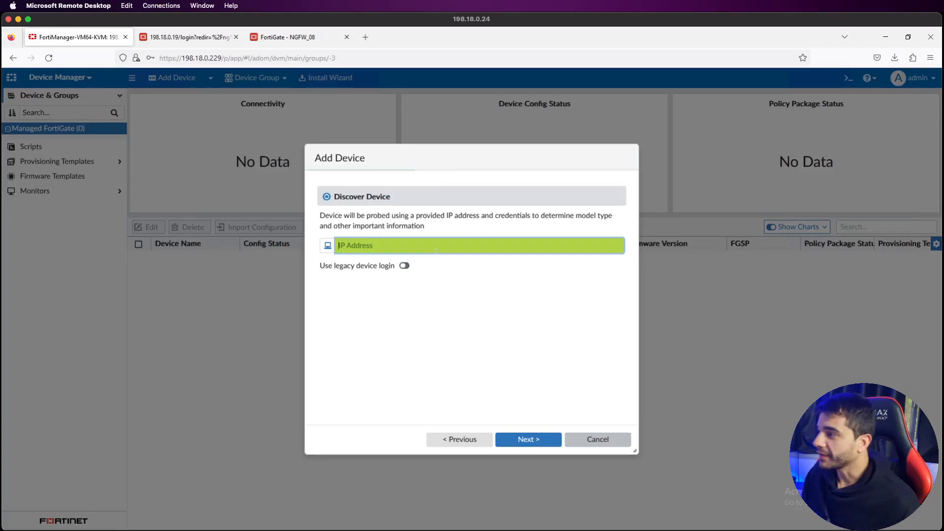
mouse_move(596, 525)
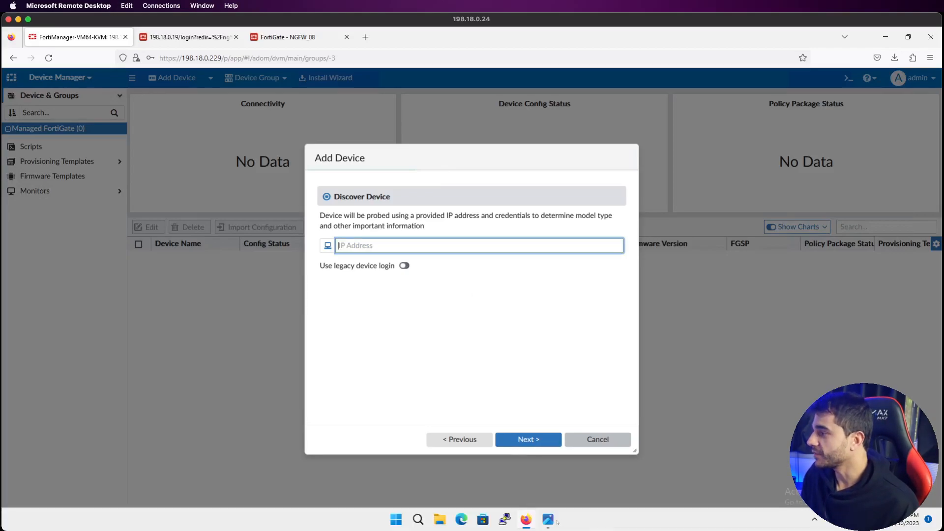
click(552, 522)
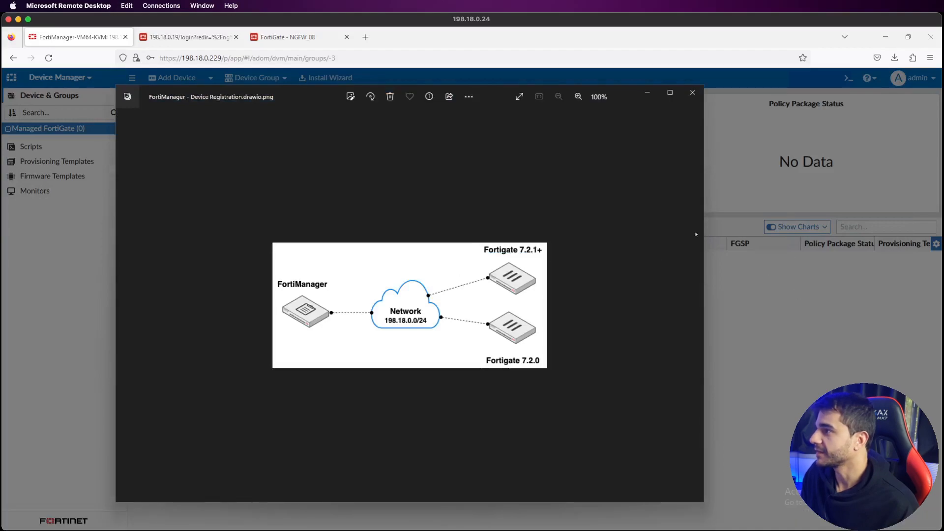
click(723, 249)
click(197, 38)
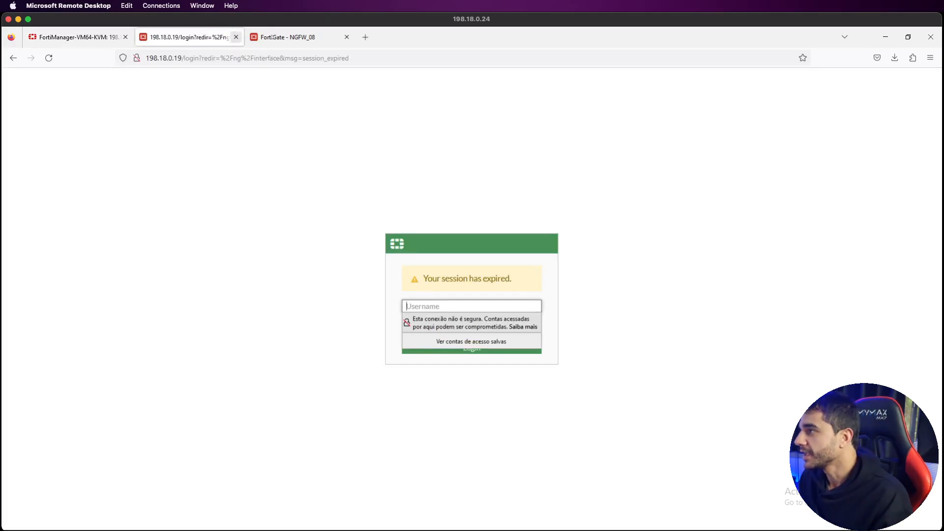
click(301, 40)
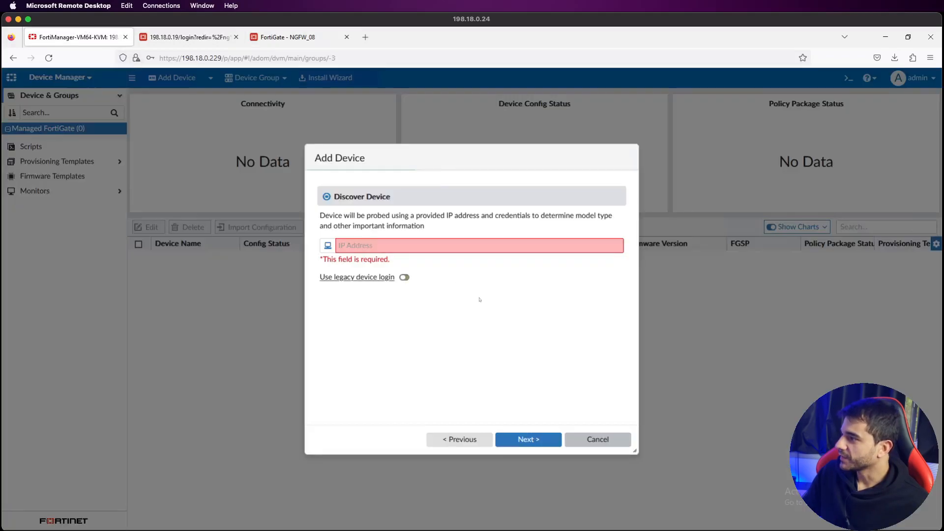
Step: Enter 198.18.0.19 as the Discover Device IP address, then go to the FortiGate login tab
click(378, 244)
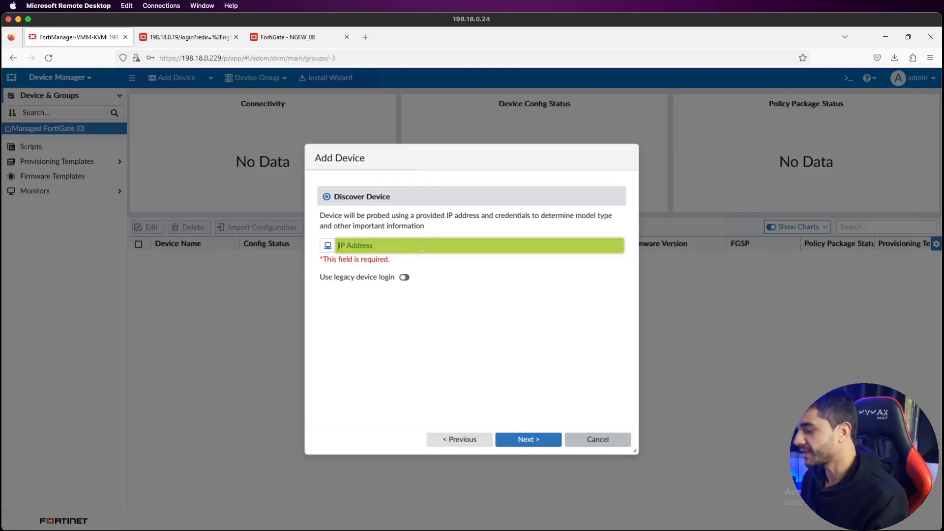
text(198.18.0.19)
click(188, 41)
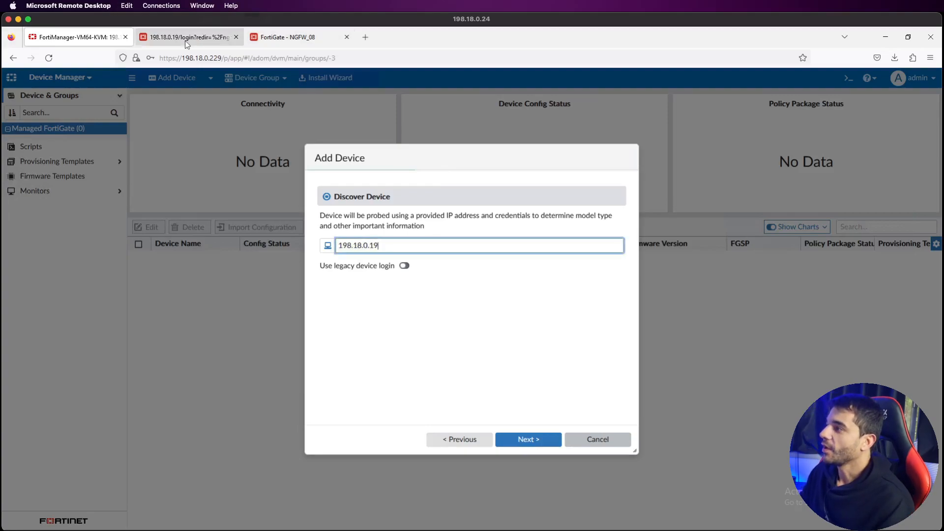
Step: Log back in to the NGFW_06 FortiGate with the admin username and password
text(admin)
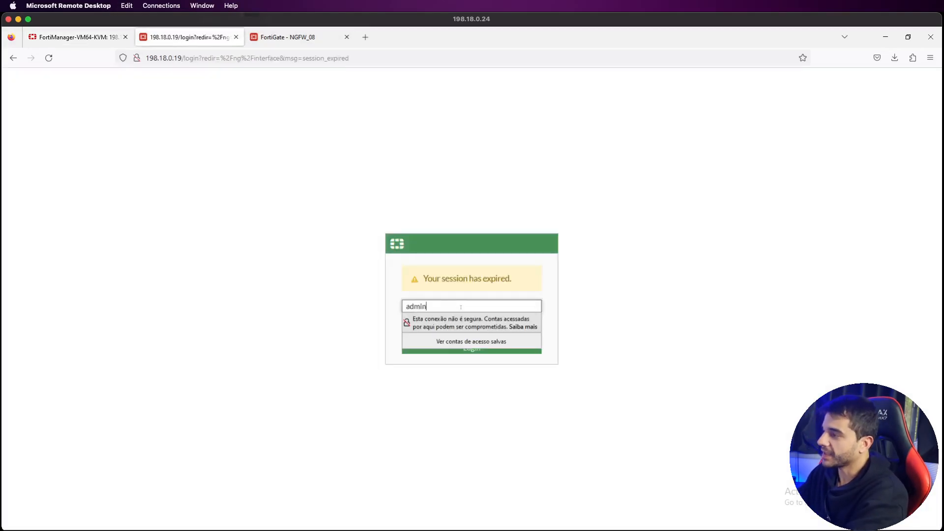
key(Tab)
text(•••••)
key(Return)
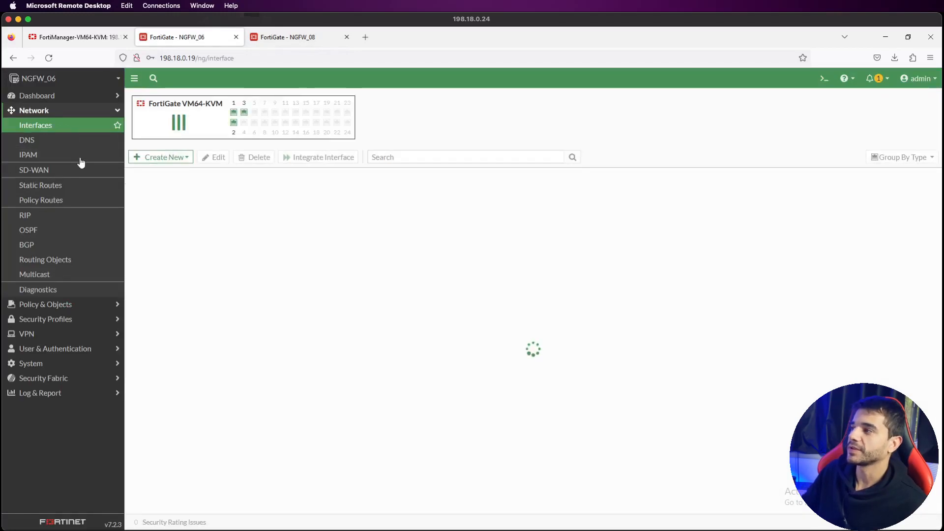
Step: Confirm port1 is 198.18.0.19 with FMG-Access, then return to FortiManager's Discover Device step
click(87, 38)
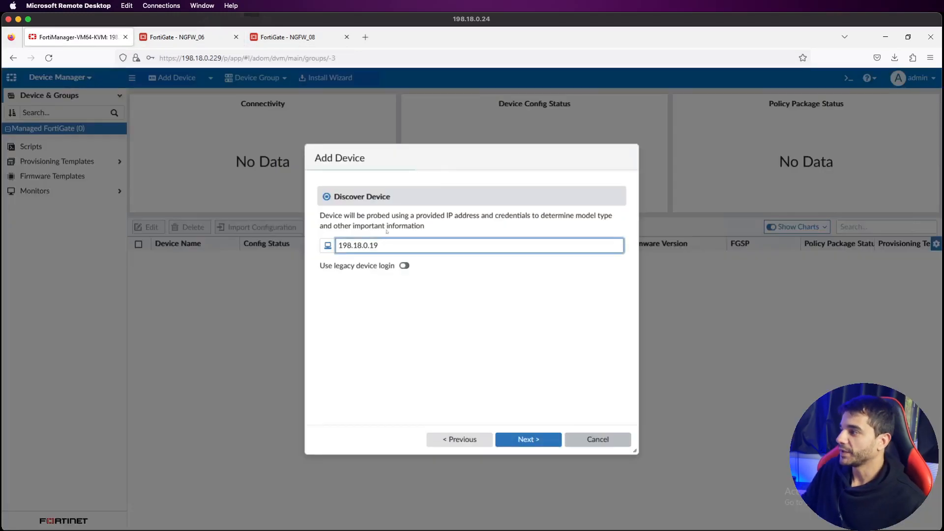
click(196, 37)
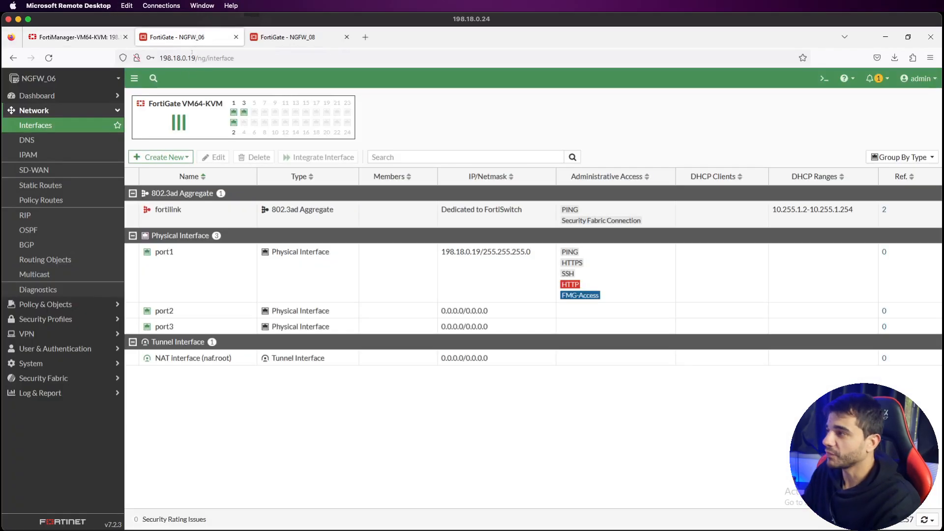
click(73, 37)
click(504, 339)
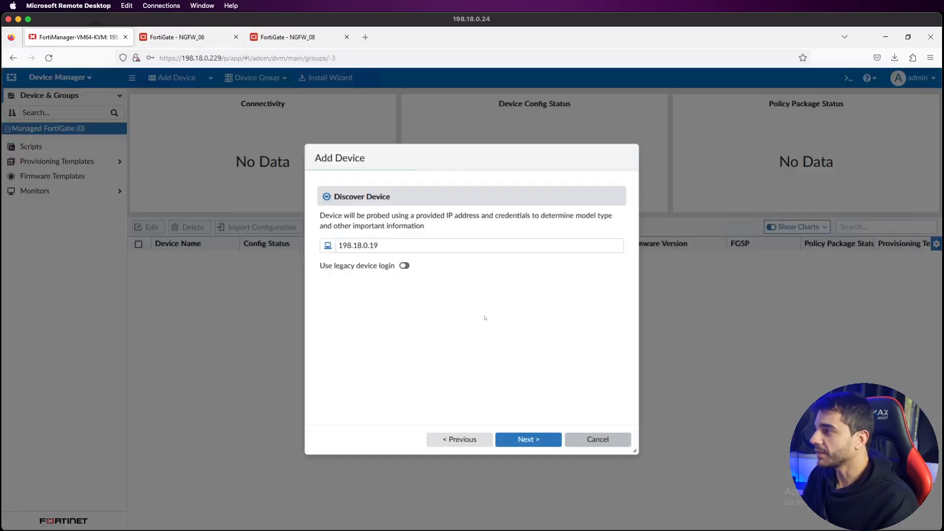
Step: Probe 198.18.0.19, allowing the blocked pop-up and accepting the FortiGate's self-signed certificate
click(539, 446)
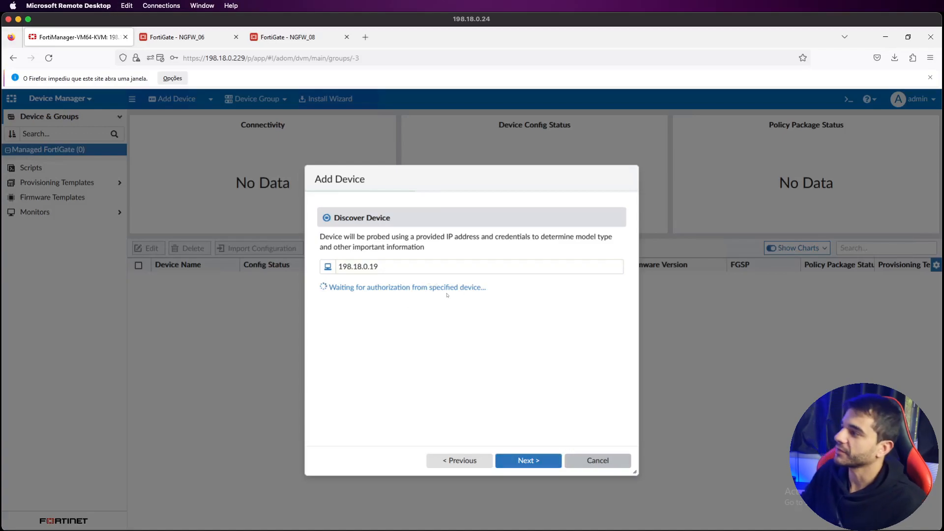
click(183, 80)
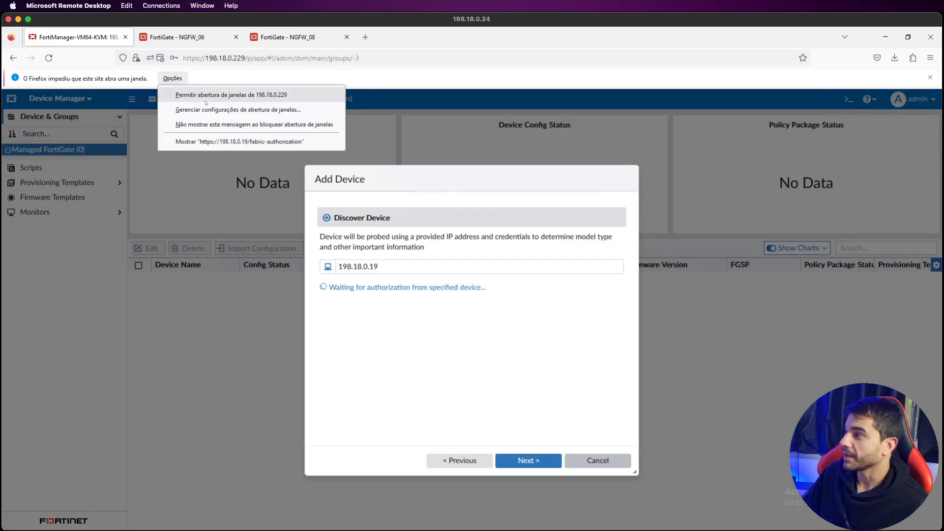
click(208, 101)
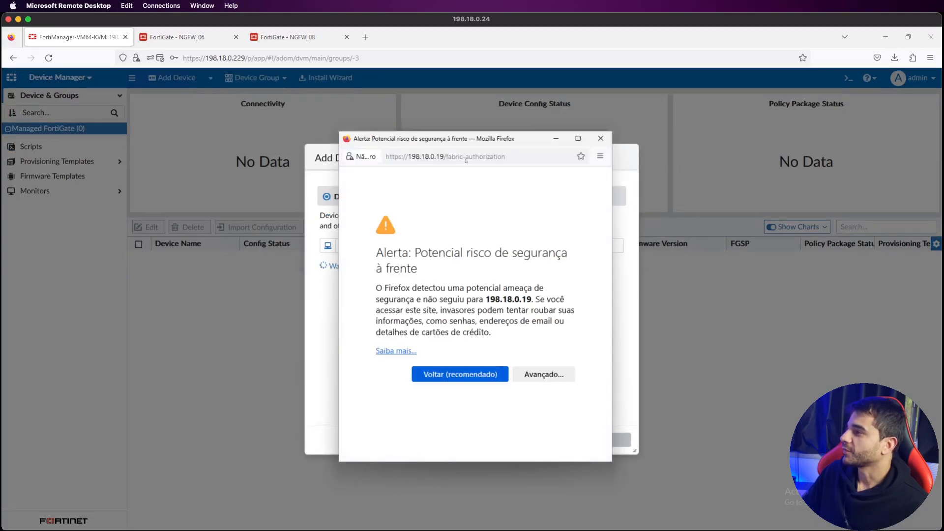
drag(513, 145, 677, 137)
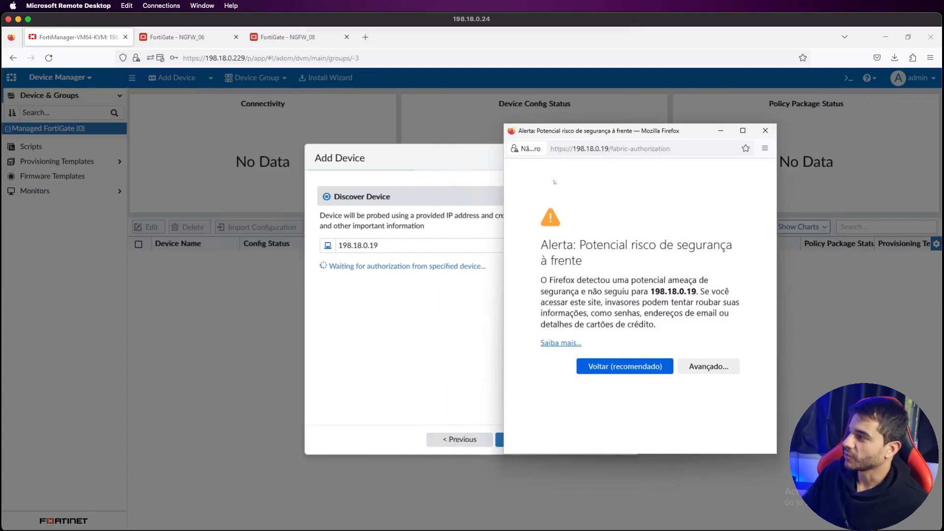
click(709, 371)
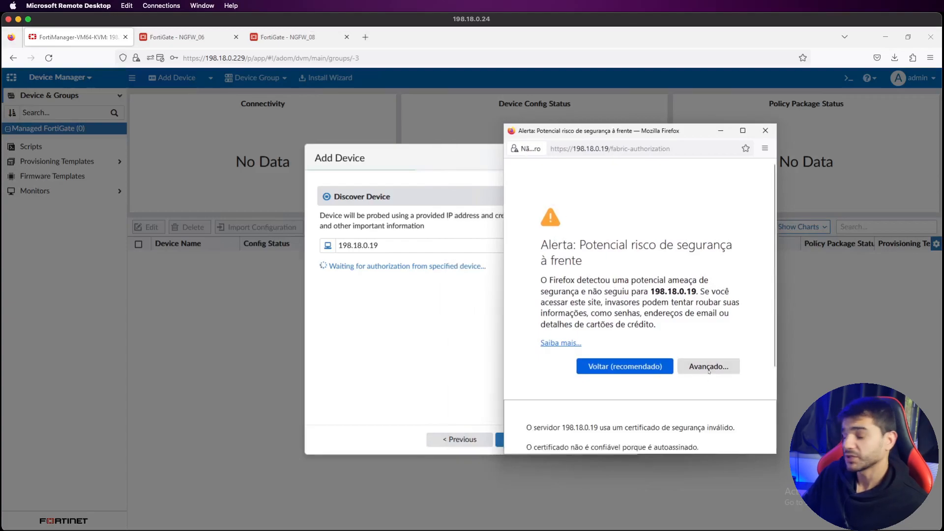
scroll(710, 371, down, 3)
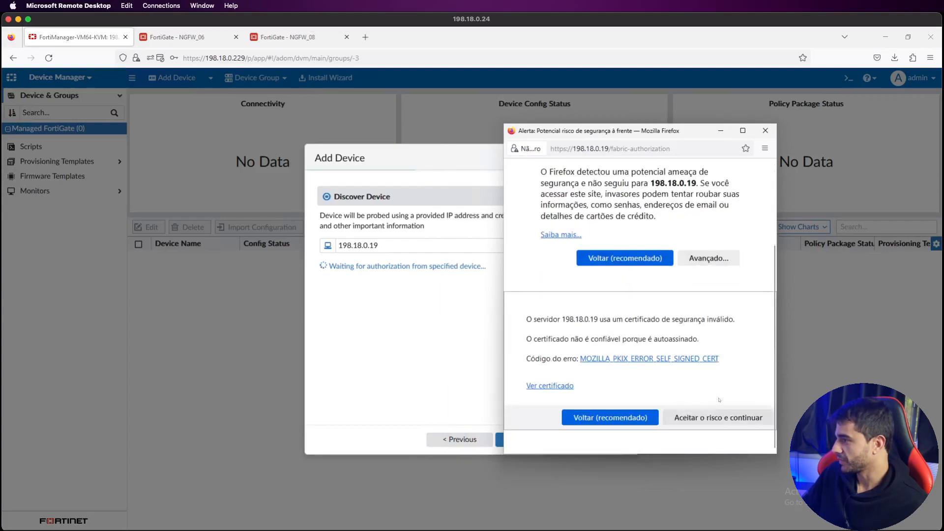
click(718, 417)
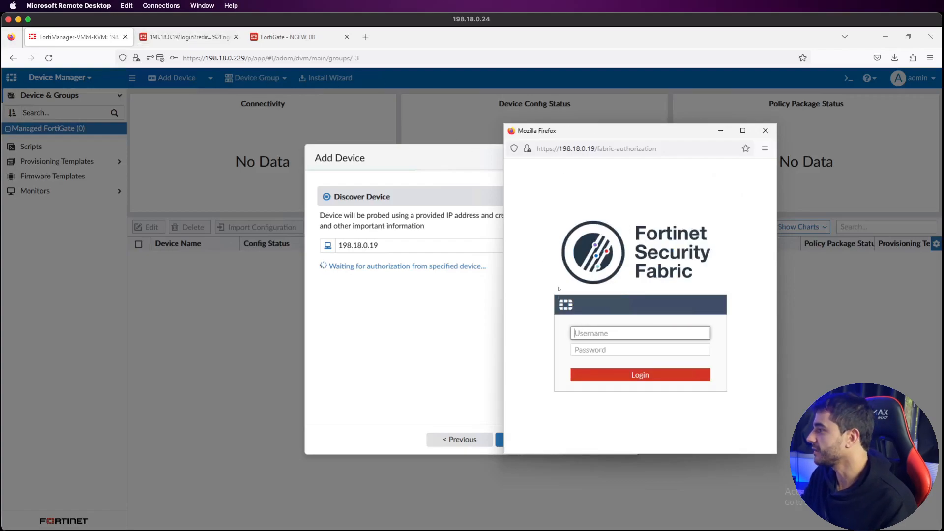
Step: Log in to the NGFW_06 Security Fabric pop-up to see the pending FortiManager authorization
text(admin)
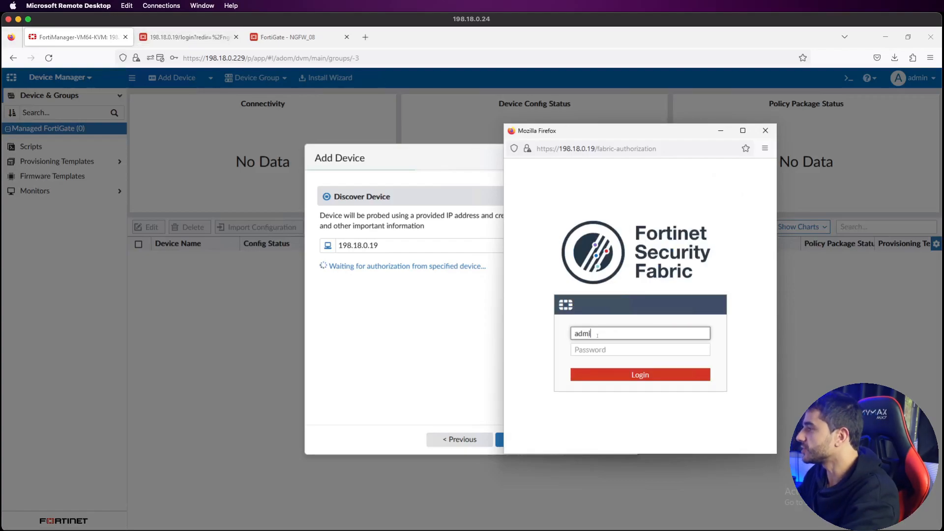
key(Tab)
text(admin)
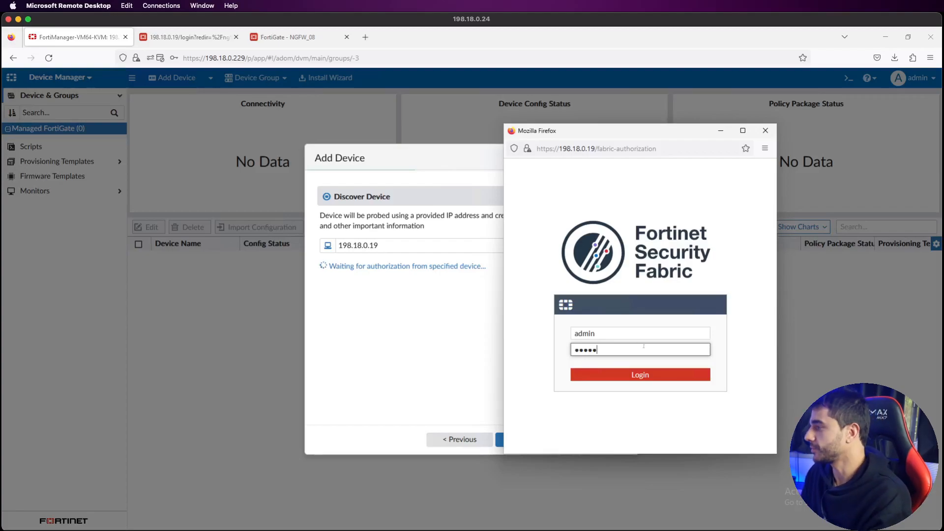
click(662, 380)
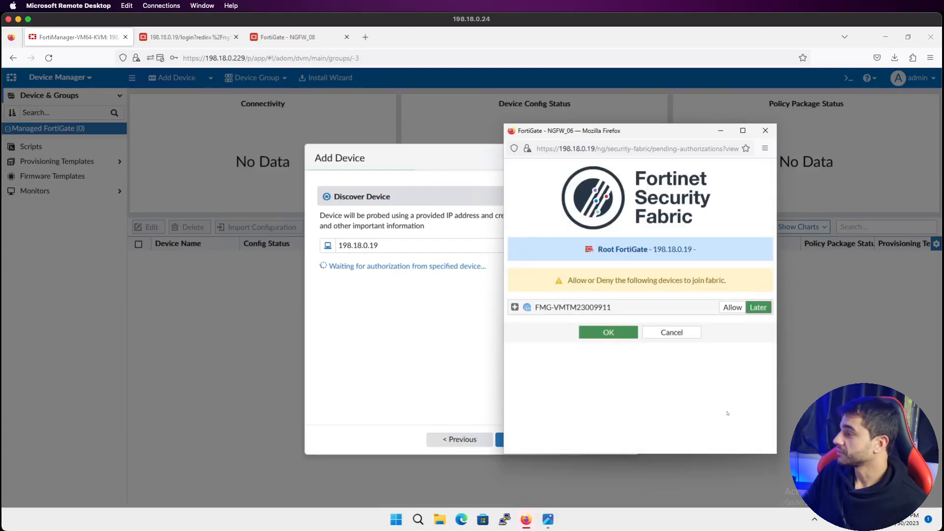
Step: Allow and confirm FortiManager's authorization on NGFW_06, declining to save the login
click(731, 308)
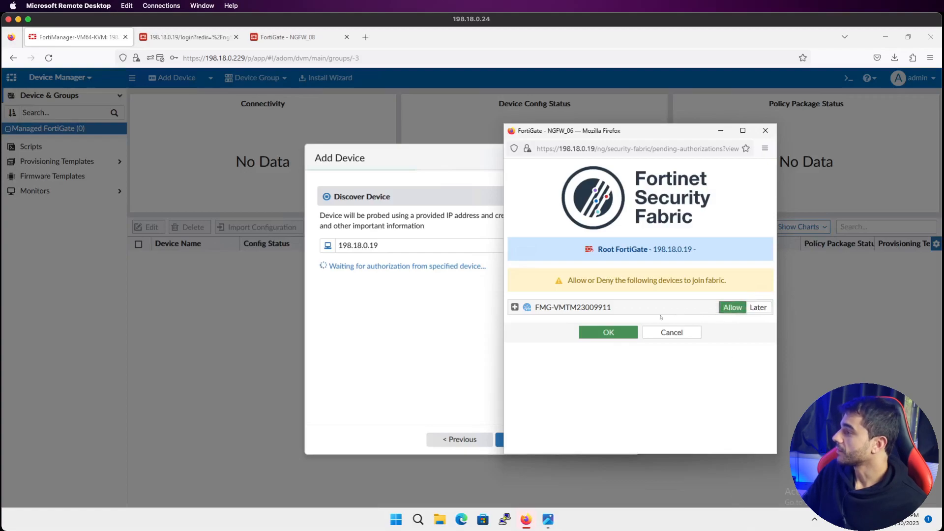
click(607, 332)
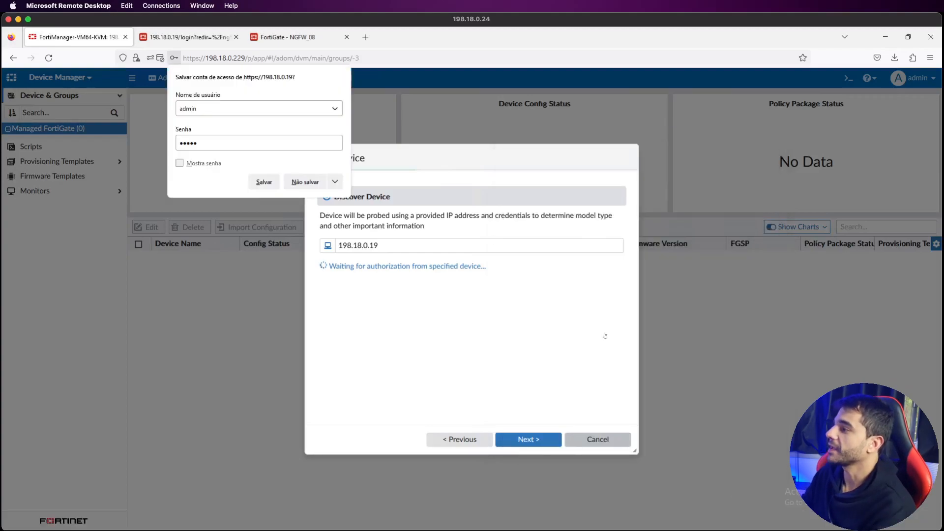
click(552, 347)
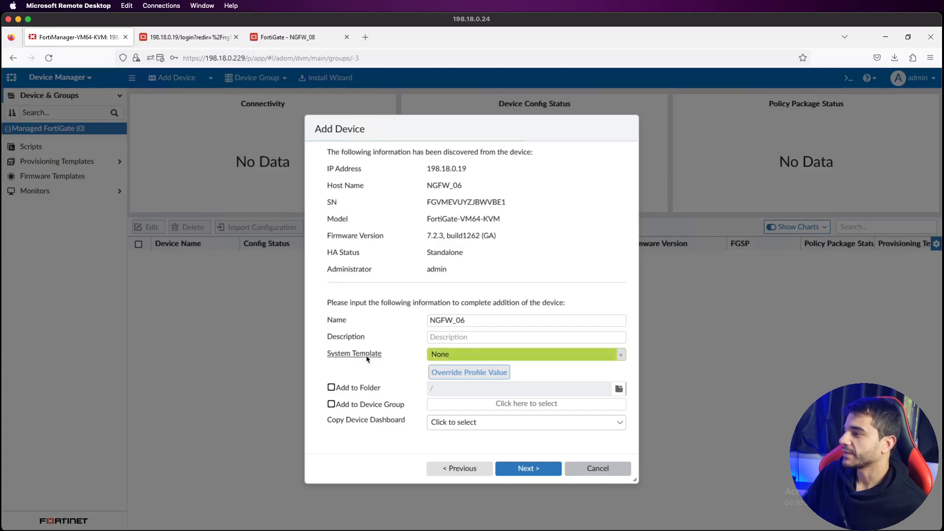
Step: Keep System Template as None and add NGFW_06 to FortiManager
click(619, 353)
click(619, 353)
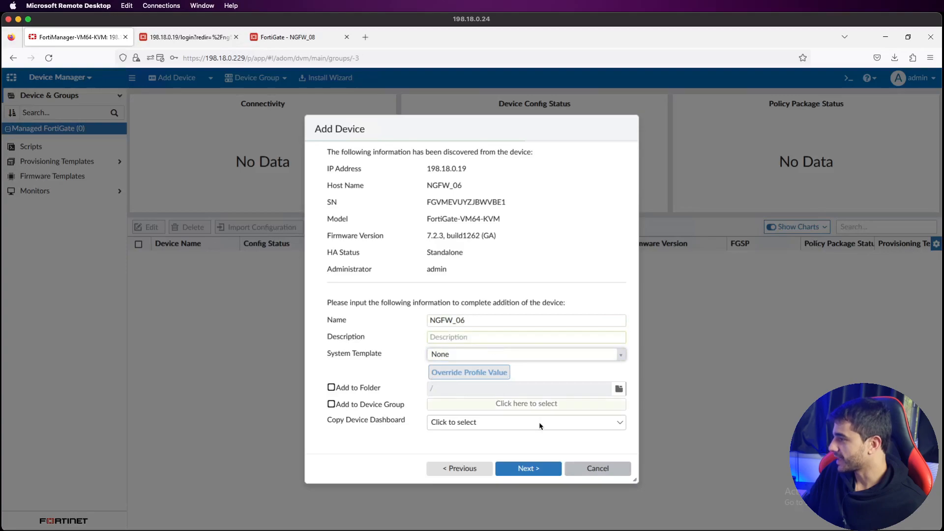
click(541, 468)
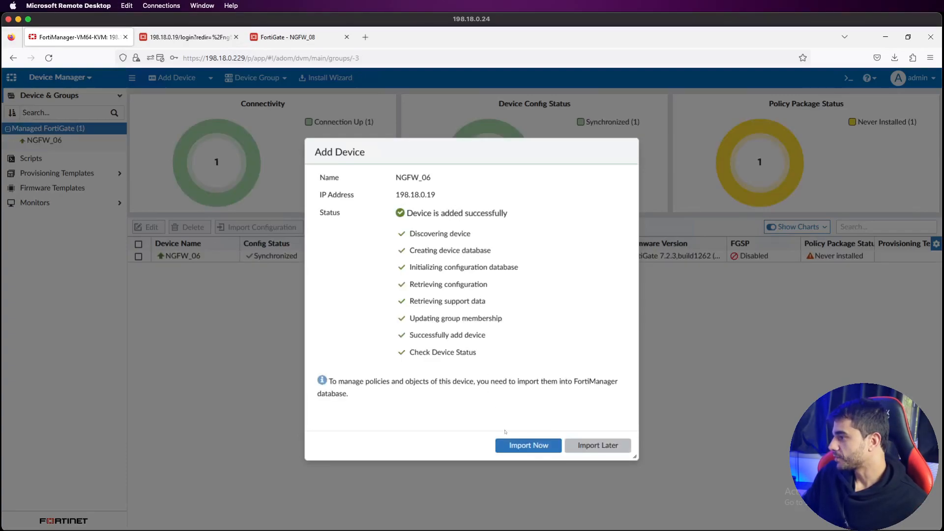
Step: Import NGFW_06's policies into the new NGFW_06_root policy package
click(523, 446)
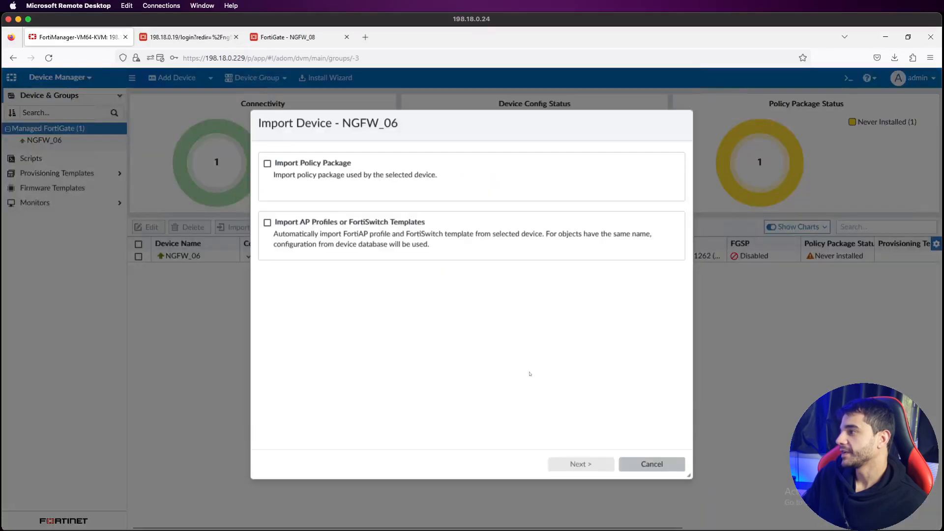
click(593, 468)
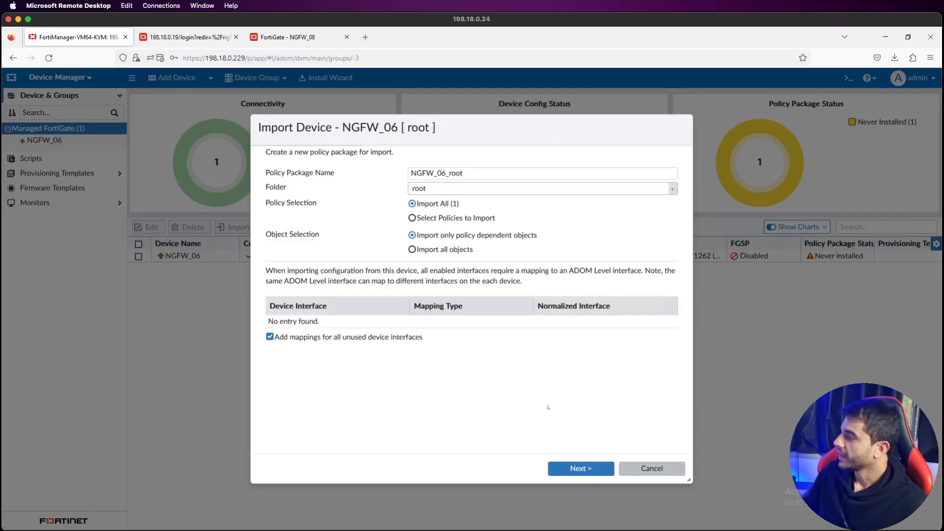
click(577, 470)
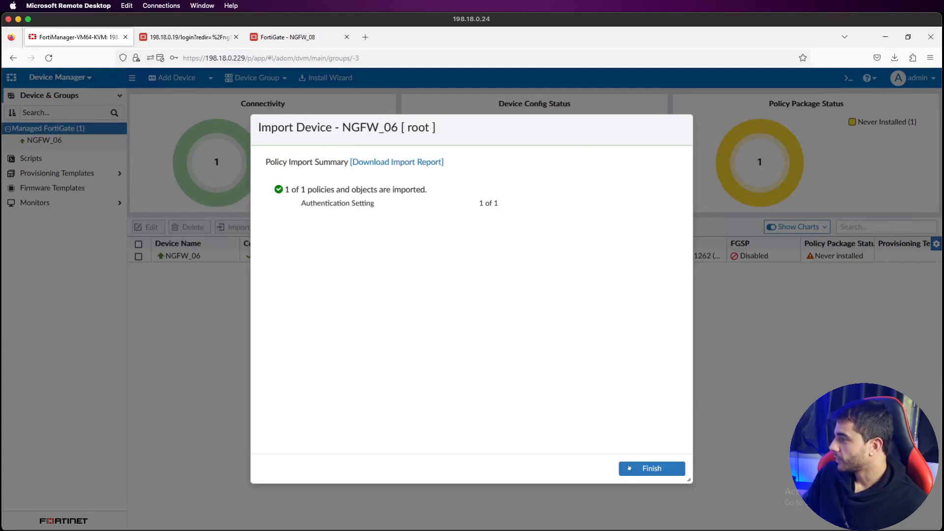
click(628, 468)
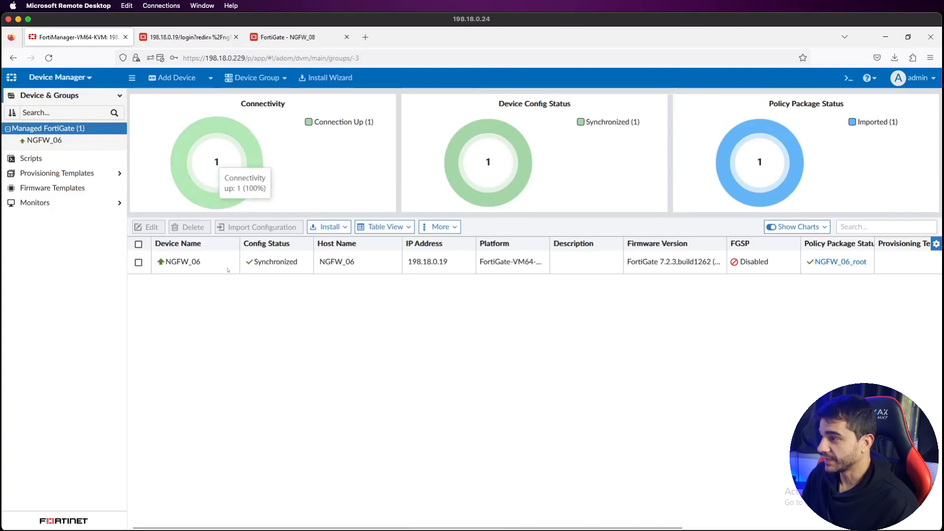
Step: With NGFW_06 selected, start another Add Device using Discover Device
click(261, 263)
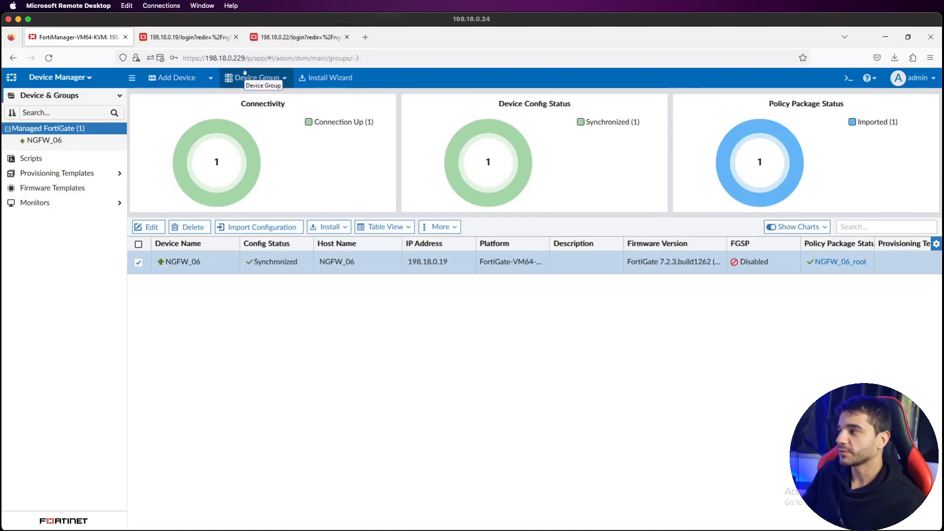
click(173, 79)
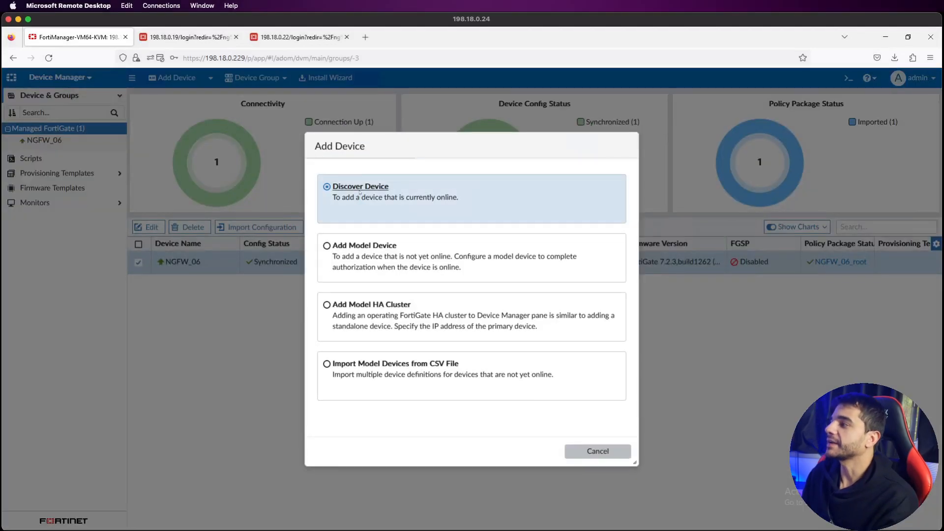
click(360, 192)
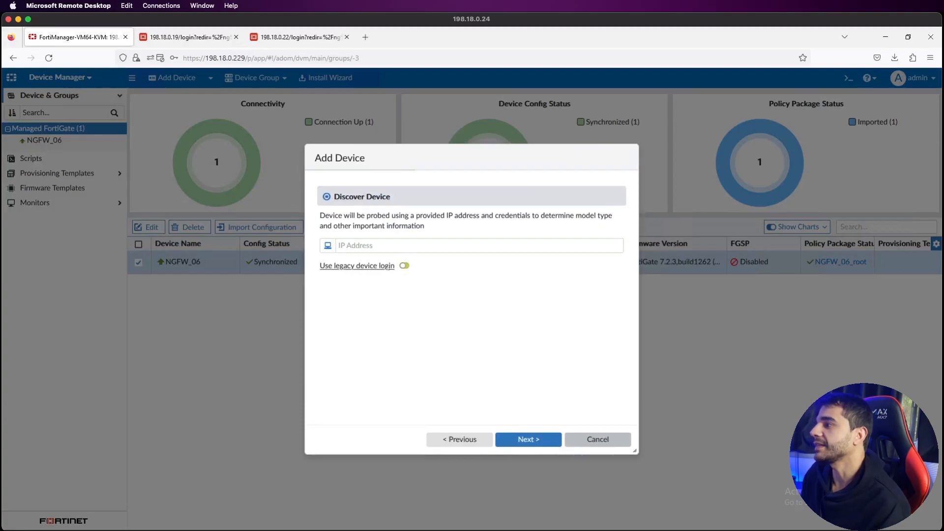
Step: Turn on legacy device login and enter the device IP 198.18.0.22
click(410, 266)
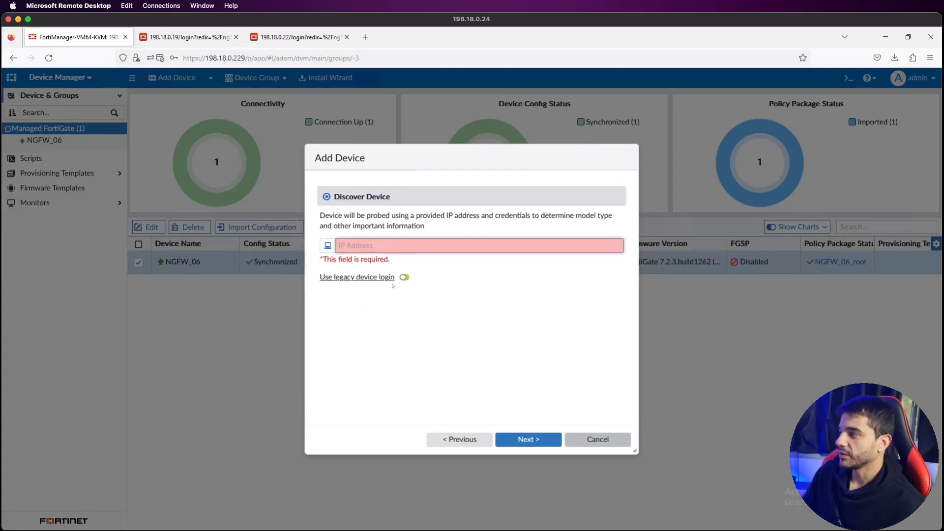
click(404, 278)
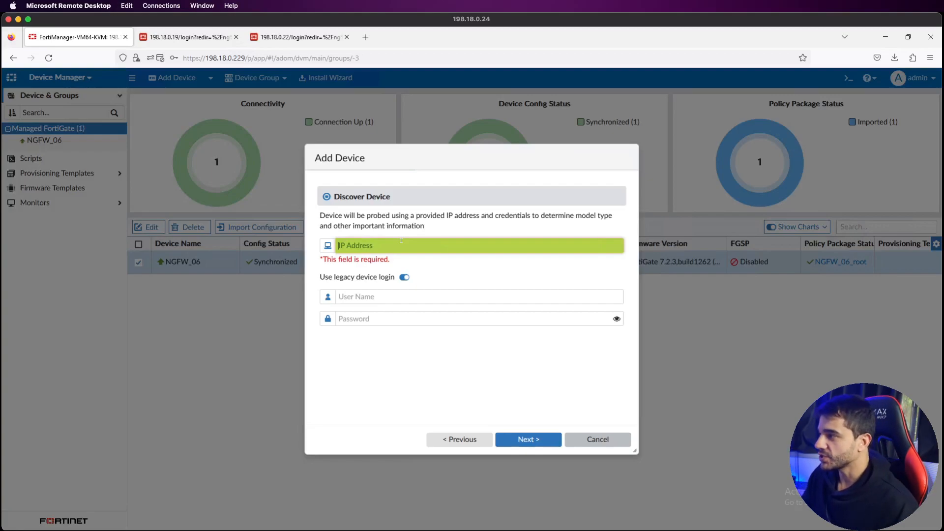
click(403, 278)
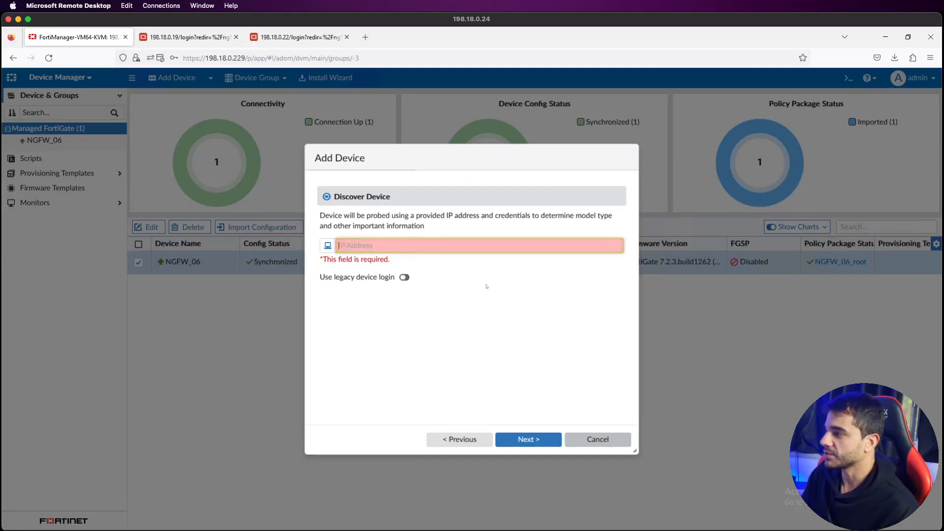
click(405, 277)
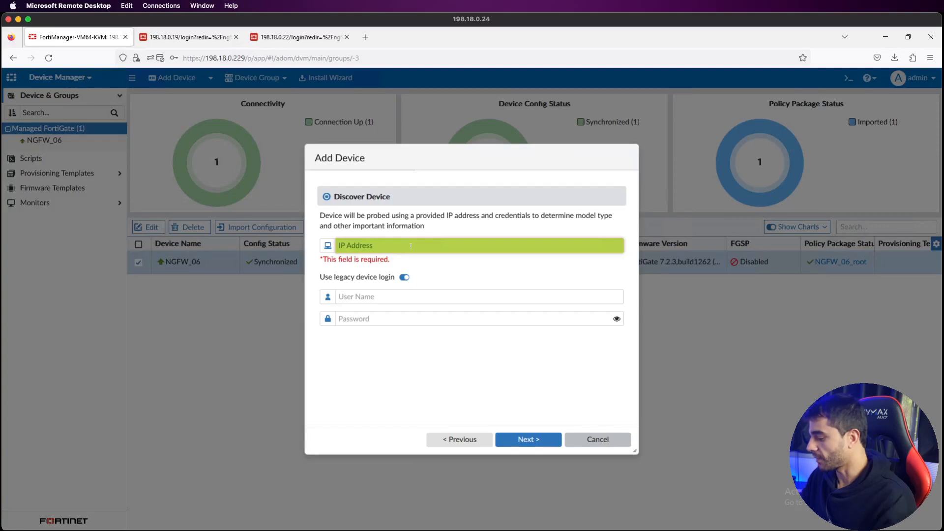
text(198.18.)
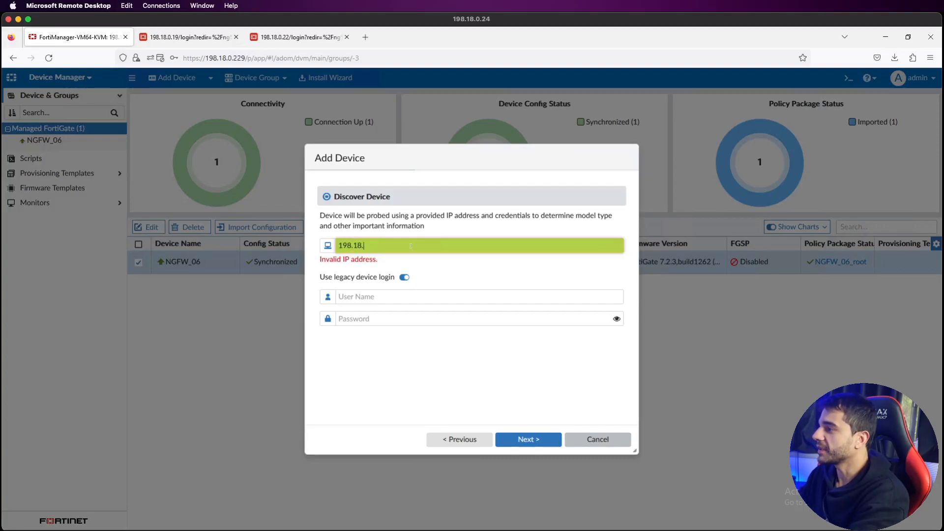
text(0.22)
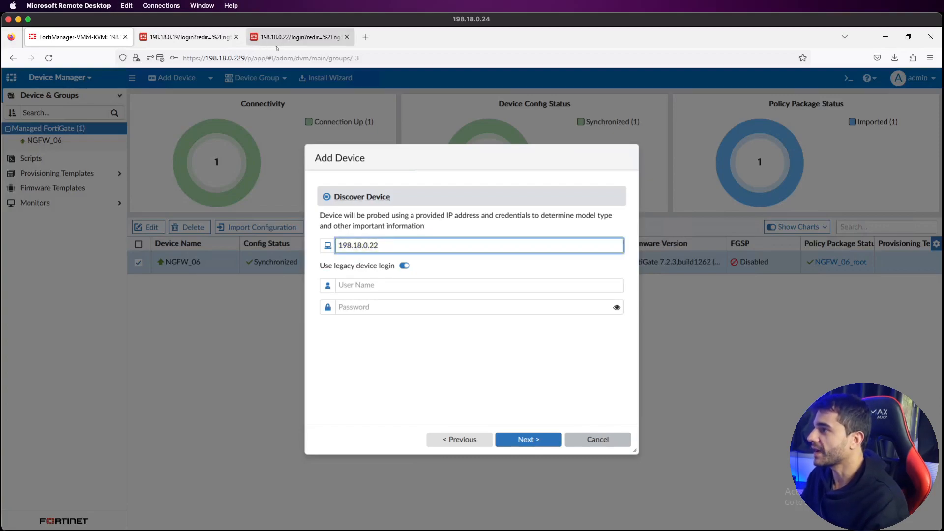
Step: Enter the device's user name and password to discover NGFW_08, a FortiGate-VM64-KVM on 7.2.0
click(281, 42)
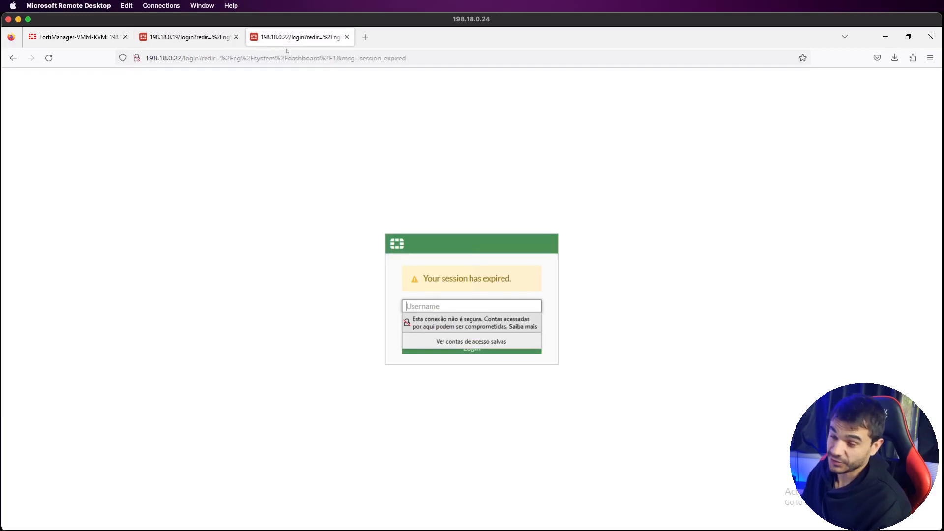
click(85, 39)
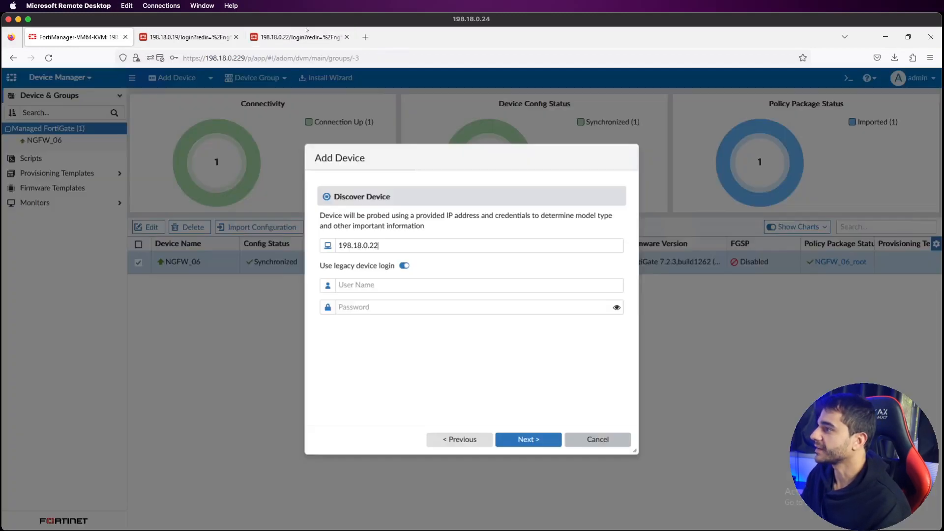
click(401, 284)
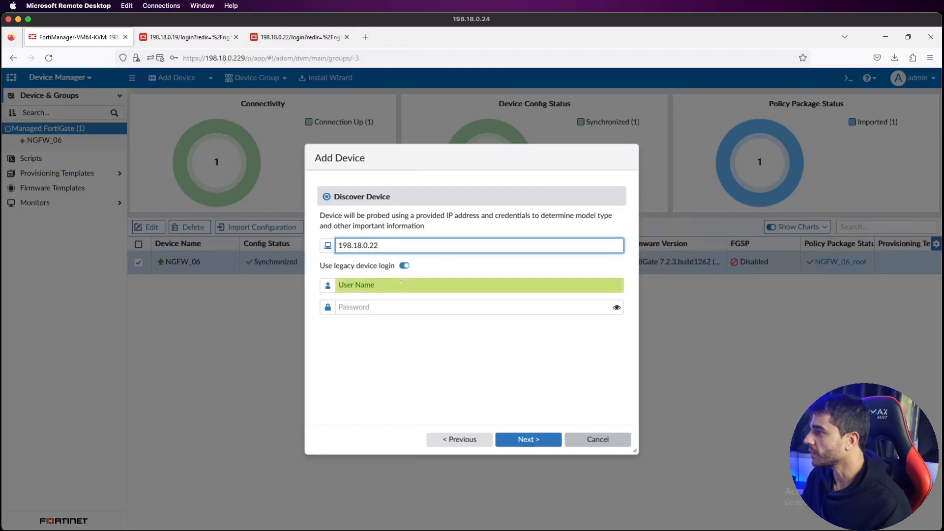
text(admin)
key(Tab)
text(admin)
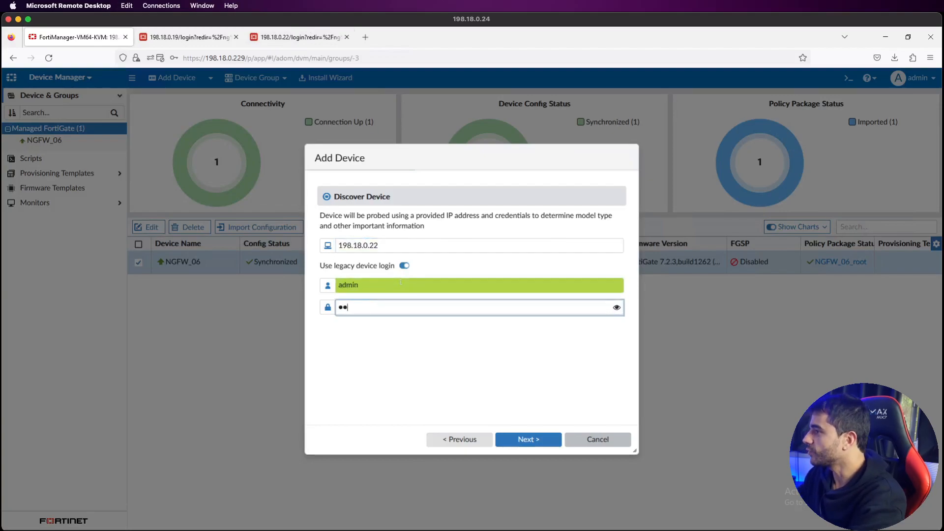
click(516, 435)
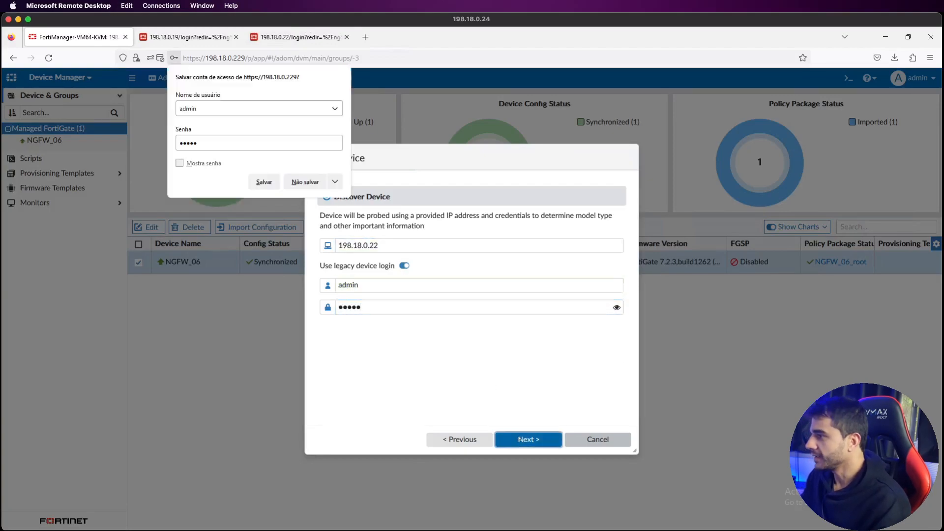
click(557, 455)
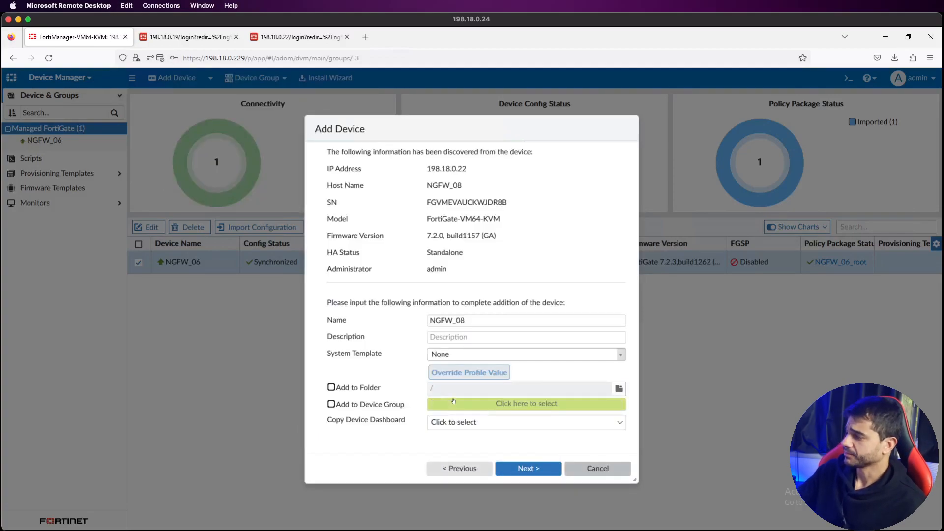
Step: Add NGFW_08 with default settings so it joins NGFW_06 as a managed FortiGate
click(528, 469)
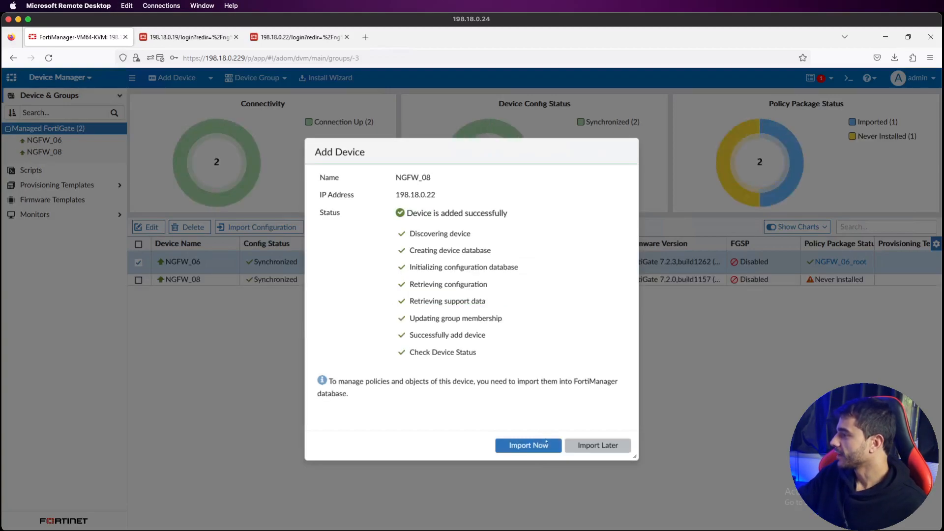
Step: Import NGFW_08's objects and its NGFW_08_root policy package
click(545, 445)
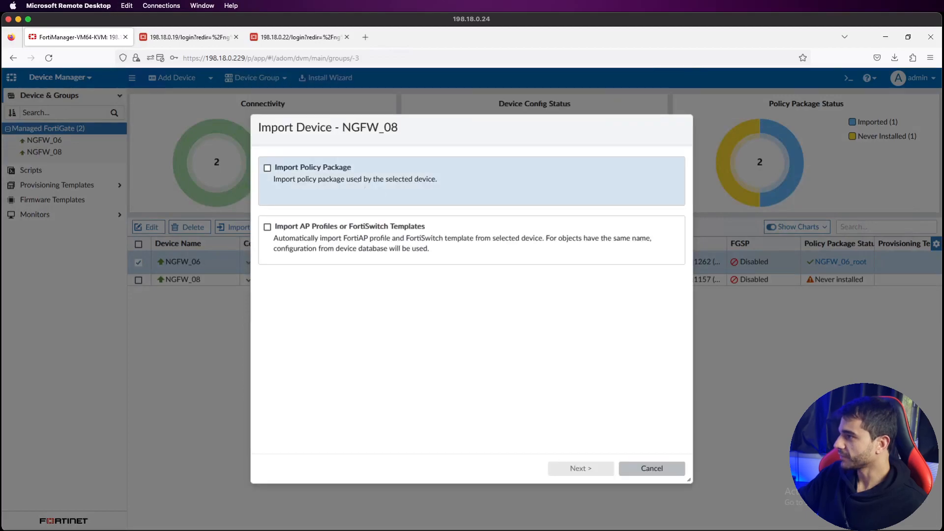
click(570, 194)
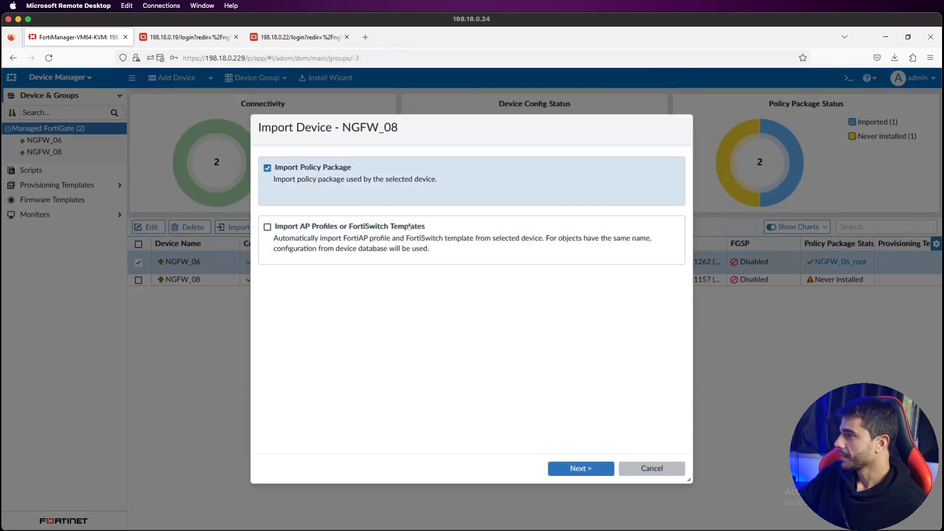
click(581, 469)
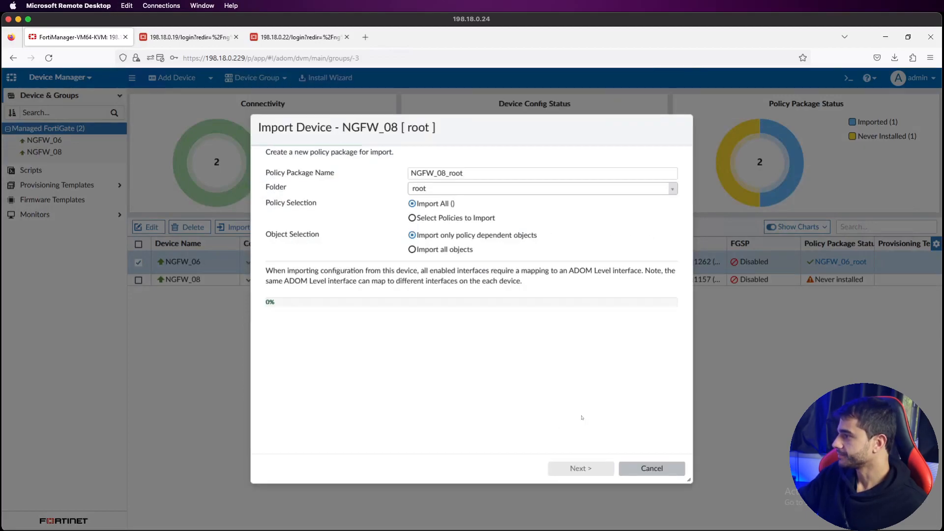
click(581, 468)
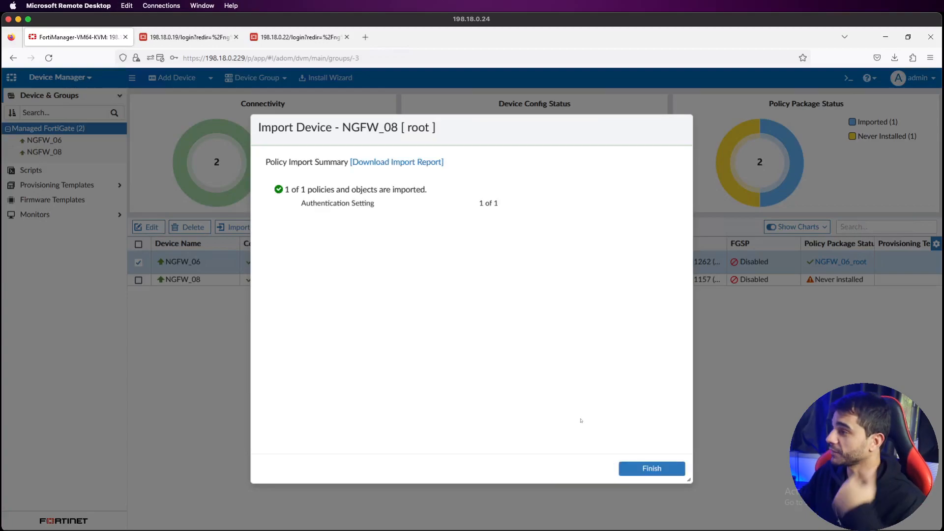
click(652, 468)
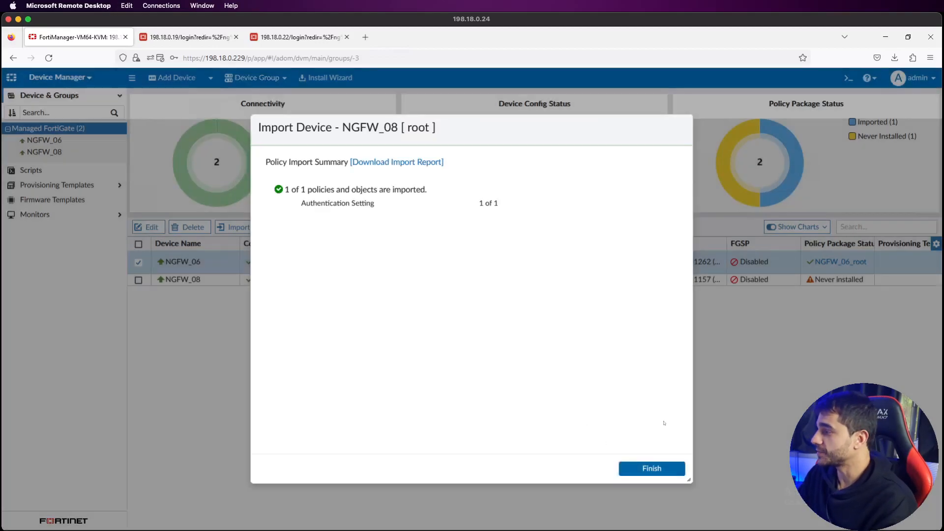